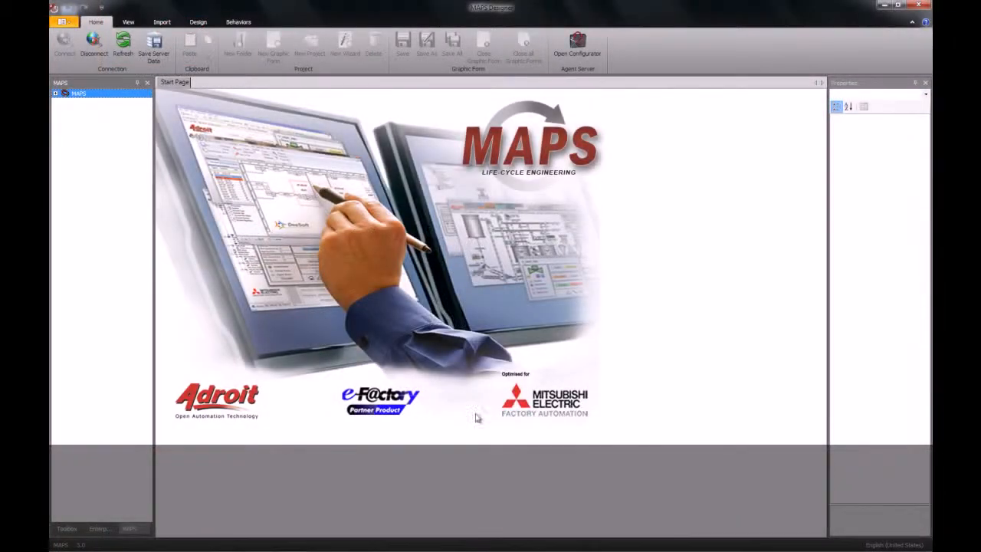
- In the agent configurator, filter to Analog agents and open MOTORPUMPFLOW's alarm settings
click(571, 56)
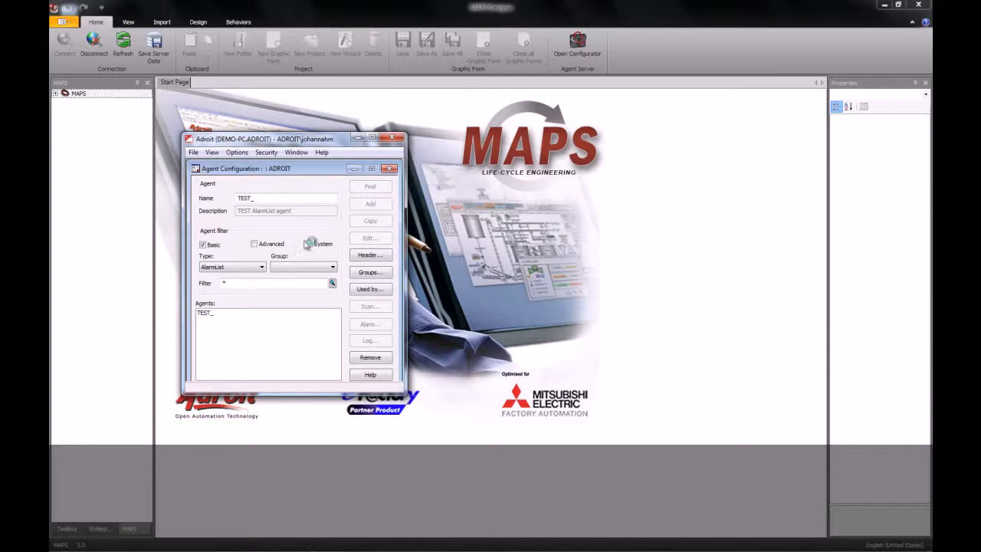
click(262, 268)
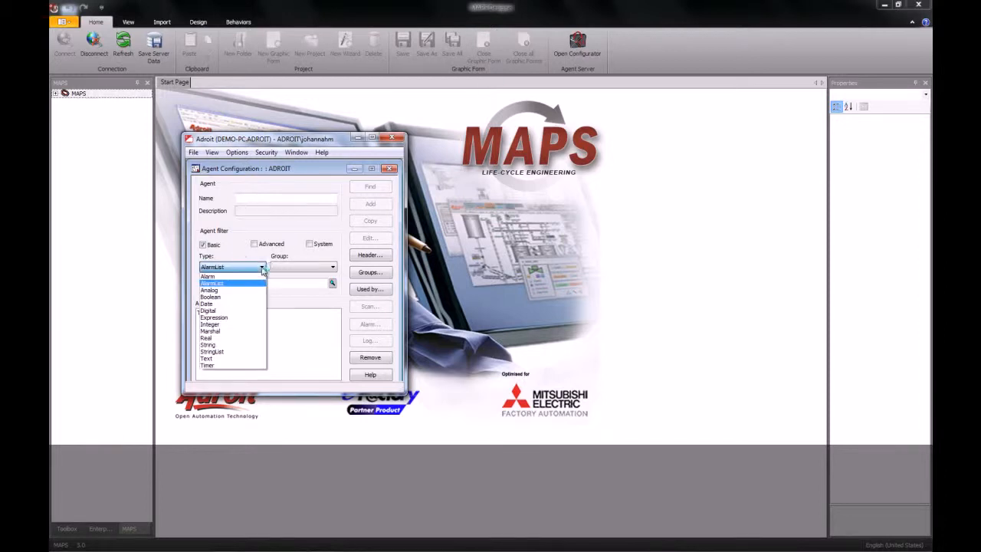
click(217, 291)
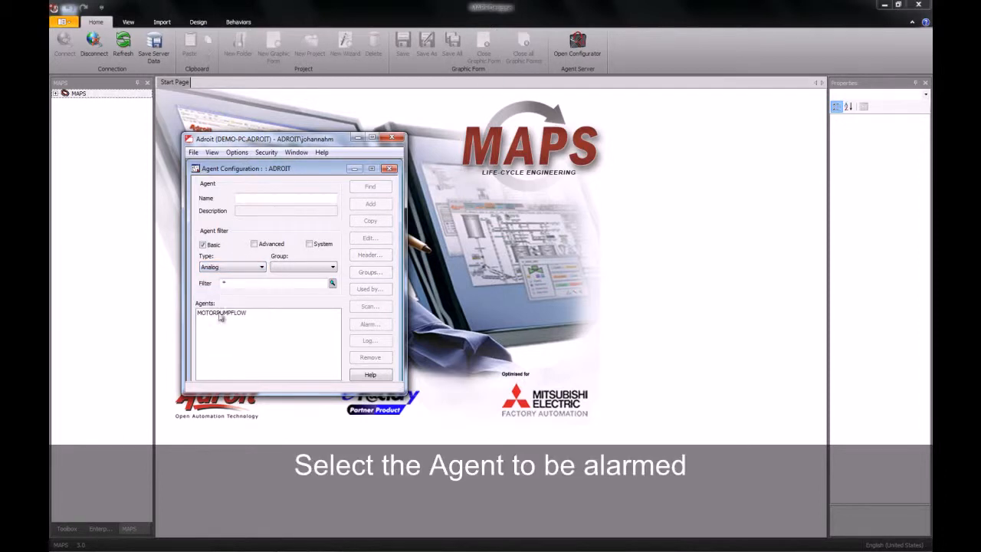
click(223, 313)
click(368, 325)
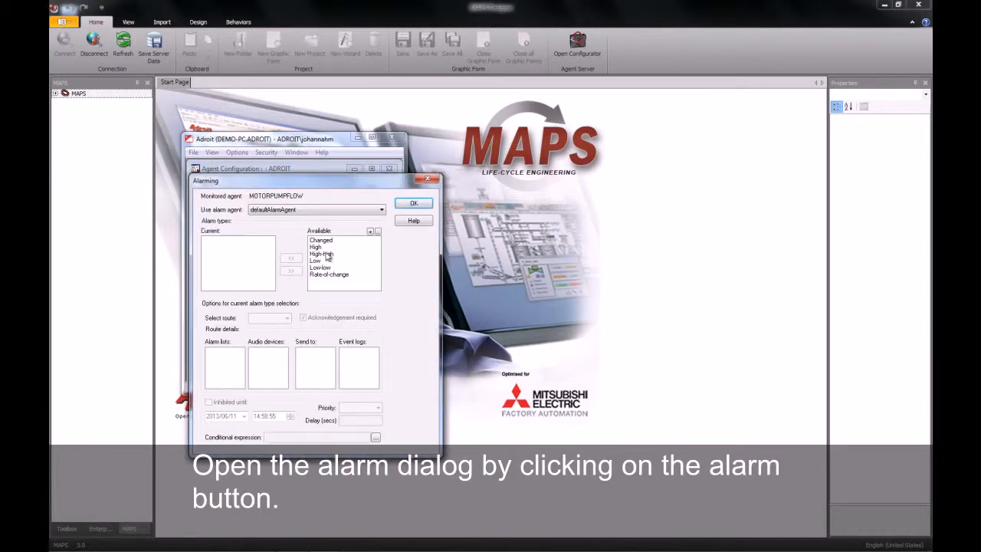
- Assign the High and High-high alarm types to MOTORPUMPFLOW and confirm
click(318, 247)
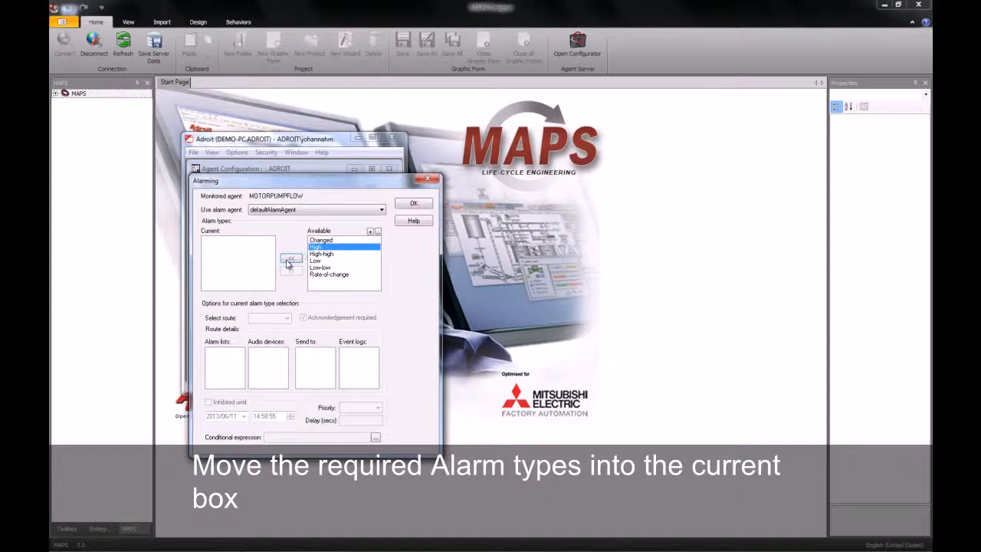
click(289, 261)
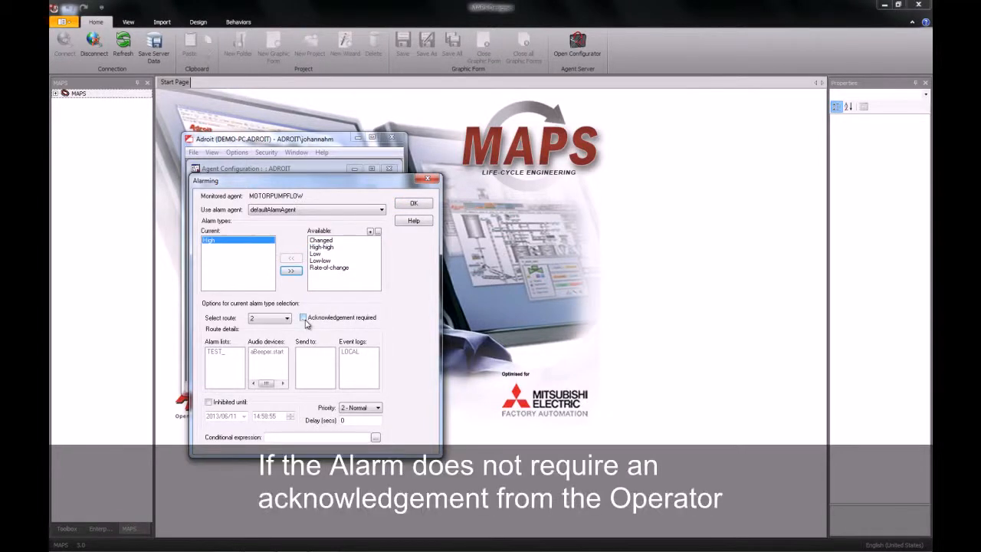
click(322, 247)
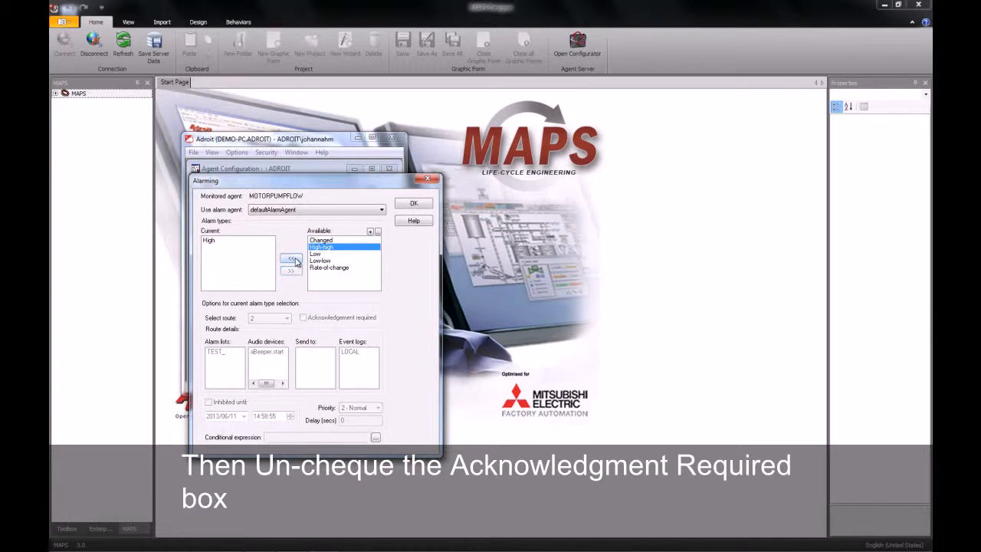
click(291, 260)
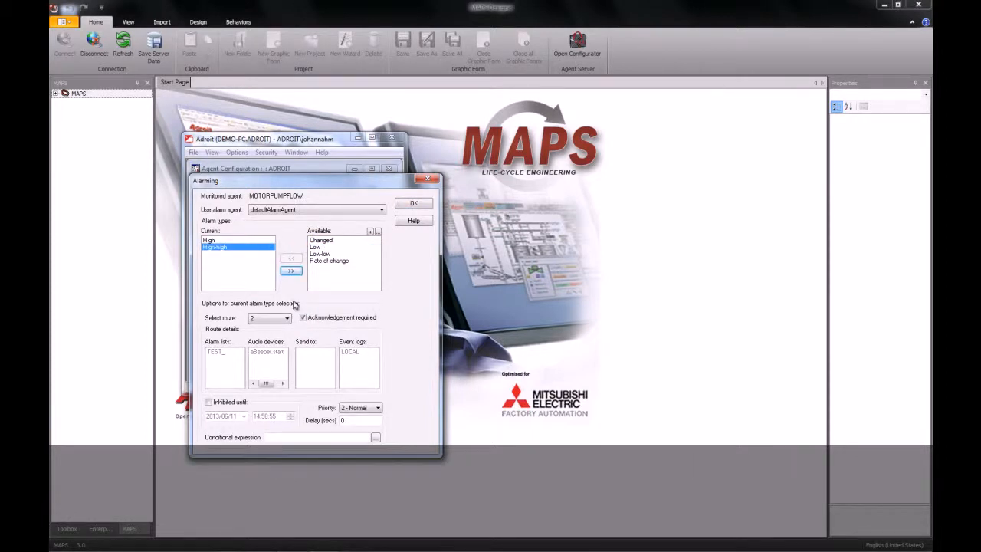
click(414, 205)
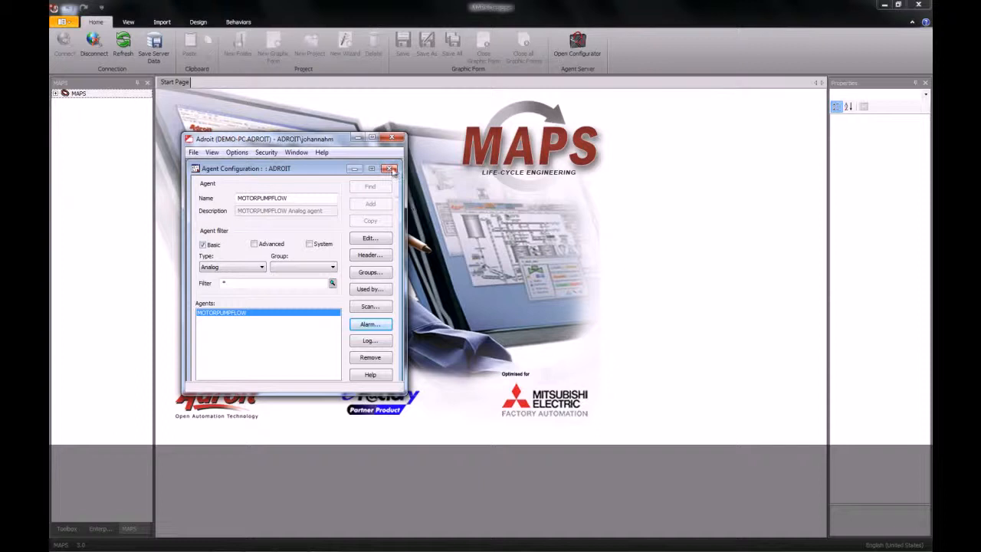
- Save the agent changes and create a new graphic form under the myplant project
click(400, 139)
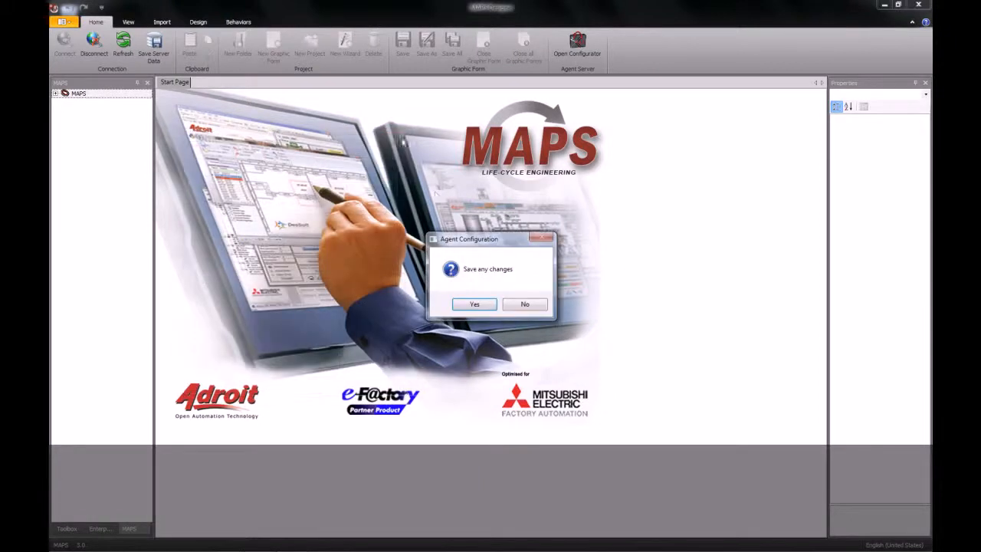
click(475, 305)
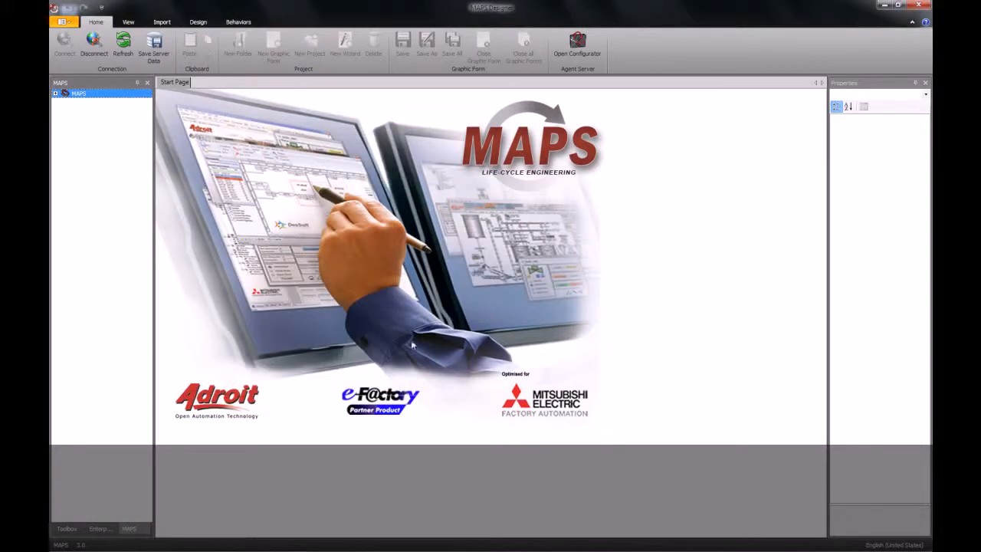
click(99, 529)
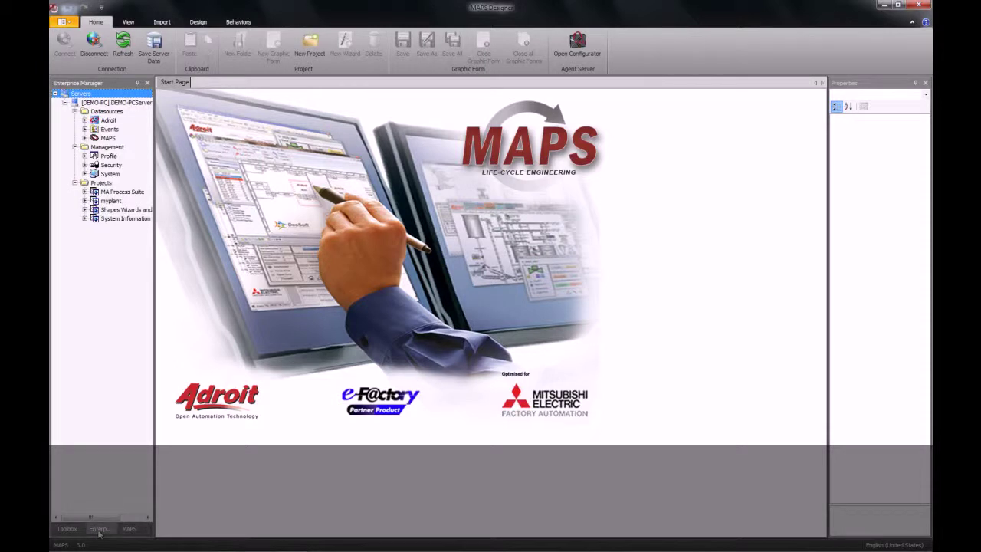
right_click(111, 201)
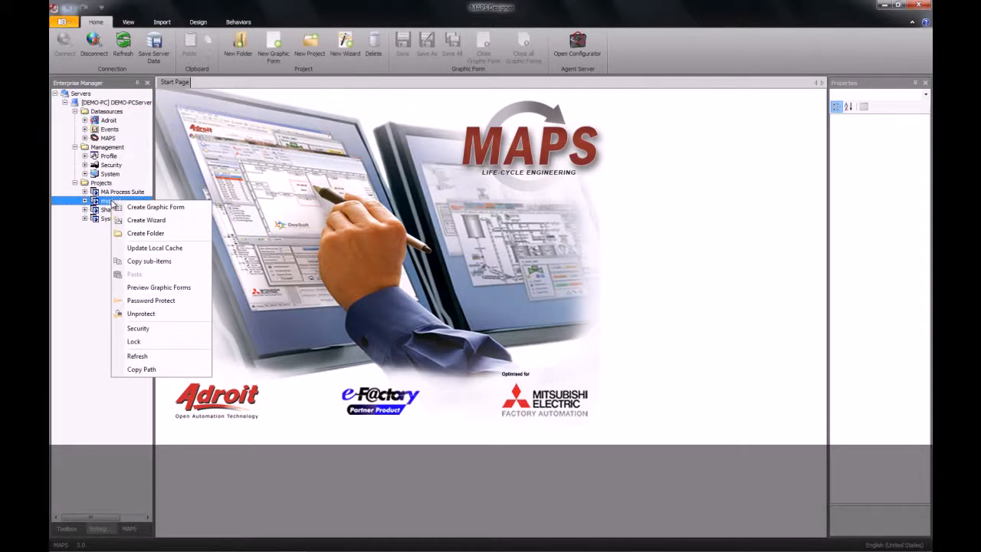
click(137, 209)
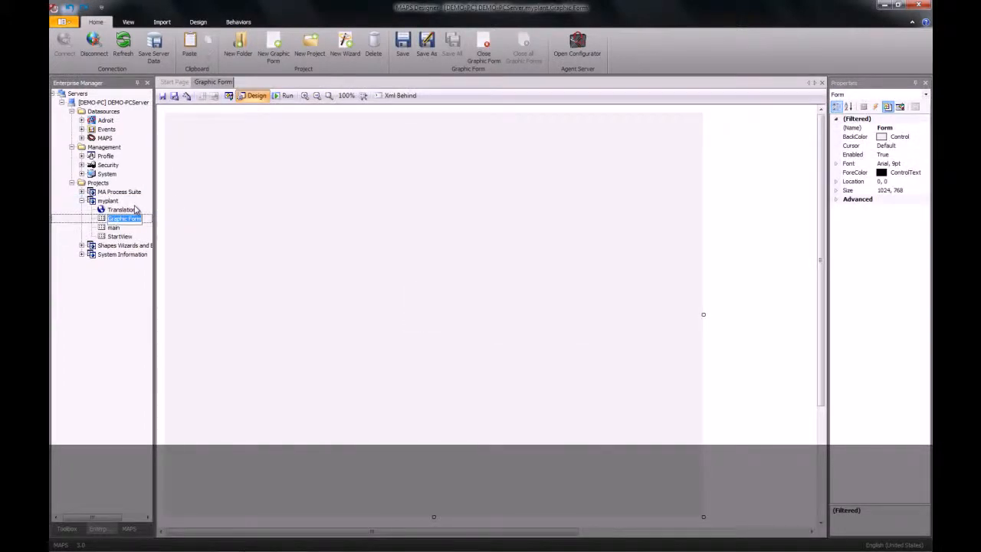
text(Ala)
text(rm)
- Commit the new graphic form's name as Alarm
key(Return)
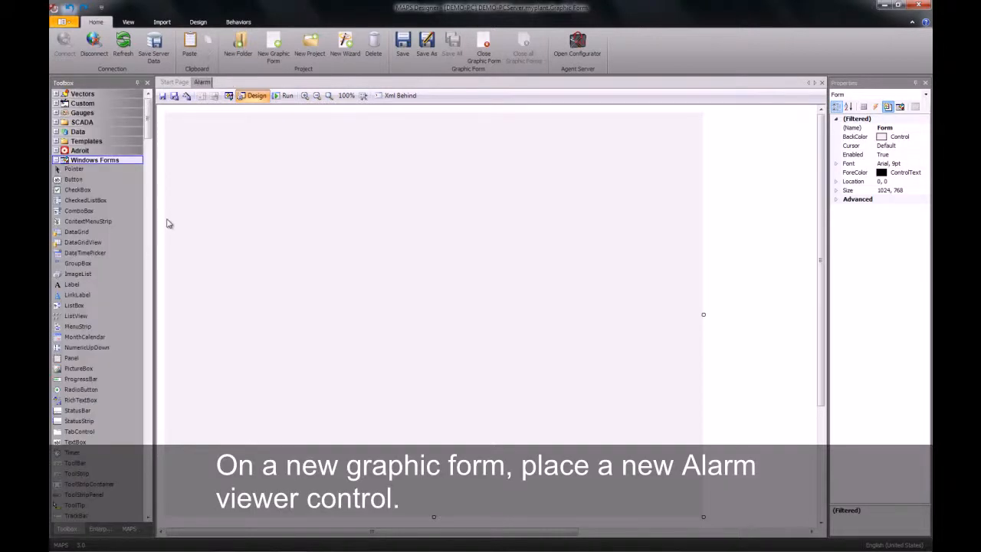
- Place an AlarmViewer at the form's top-left, widen it to 904 by 294, and save the Alarm form
click(79, 150)
click(81, 170)
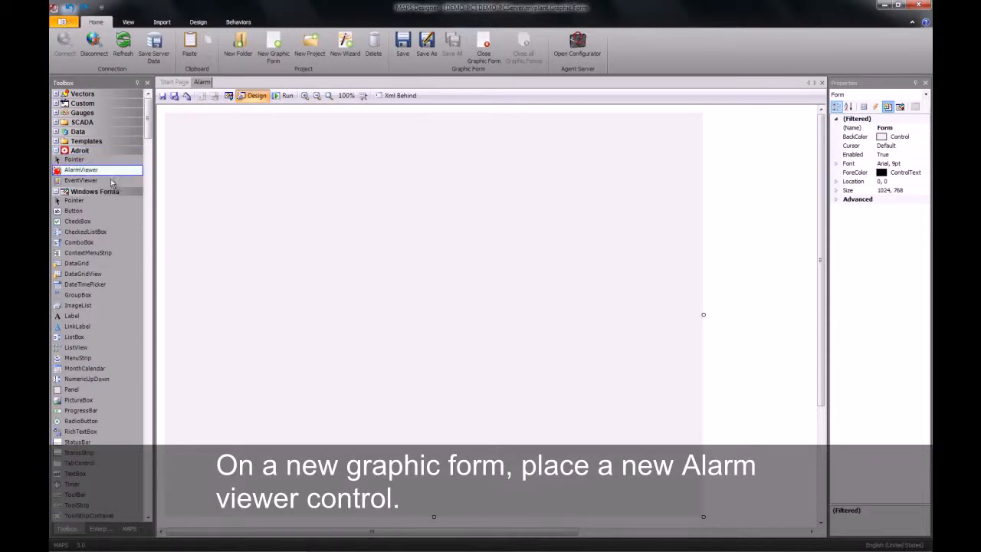
click(297, 216)
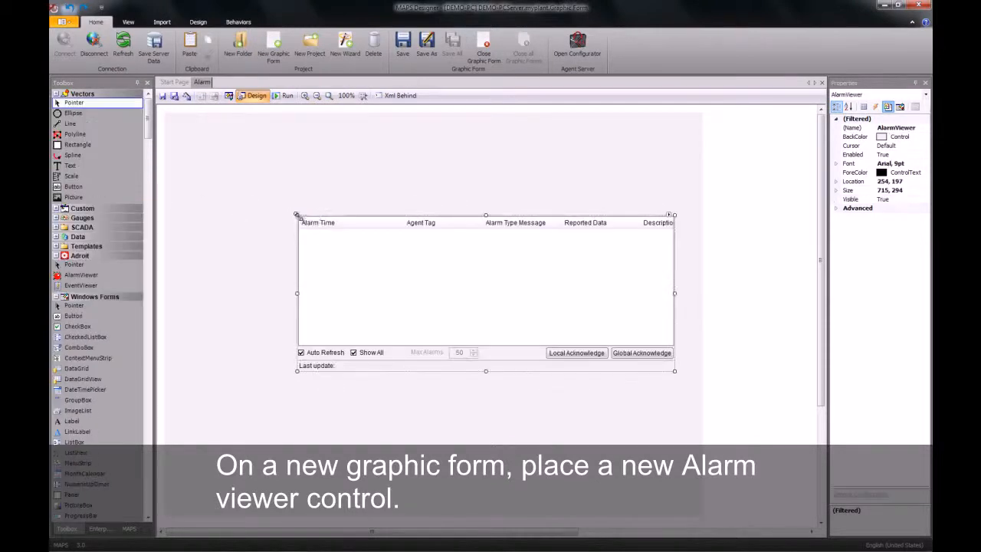
drag(352, 228, 238, 158)
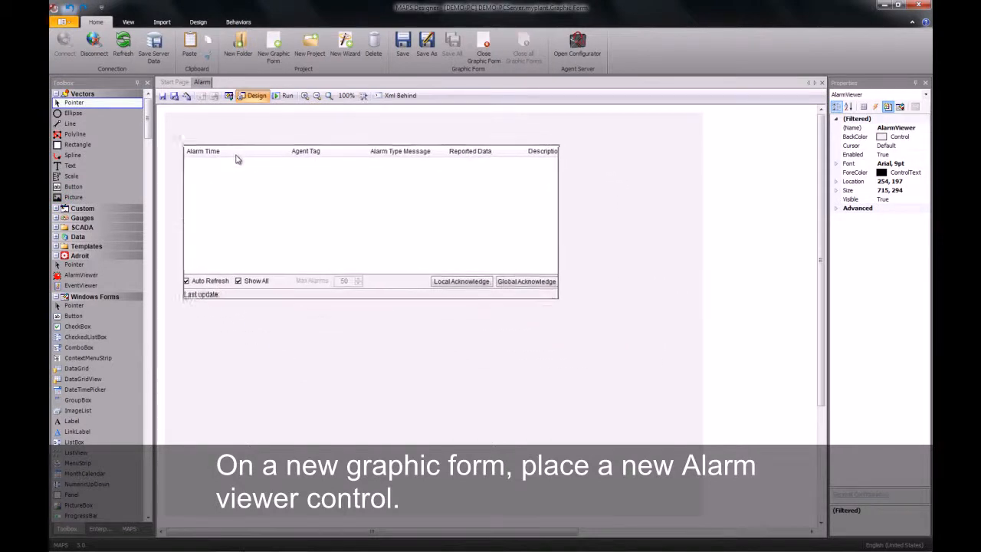
click(238, 158)
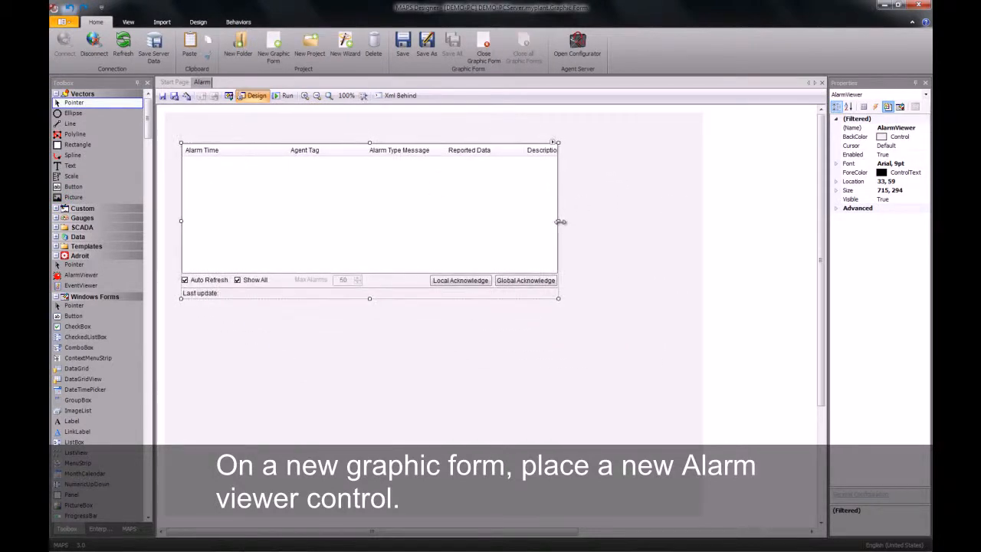
drag(561, 221, 646, 230)
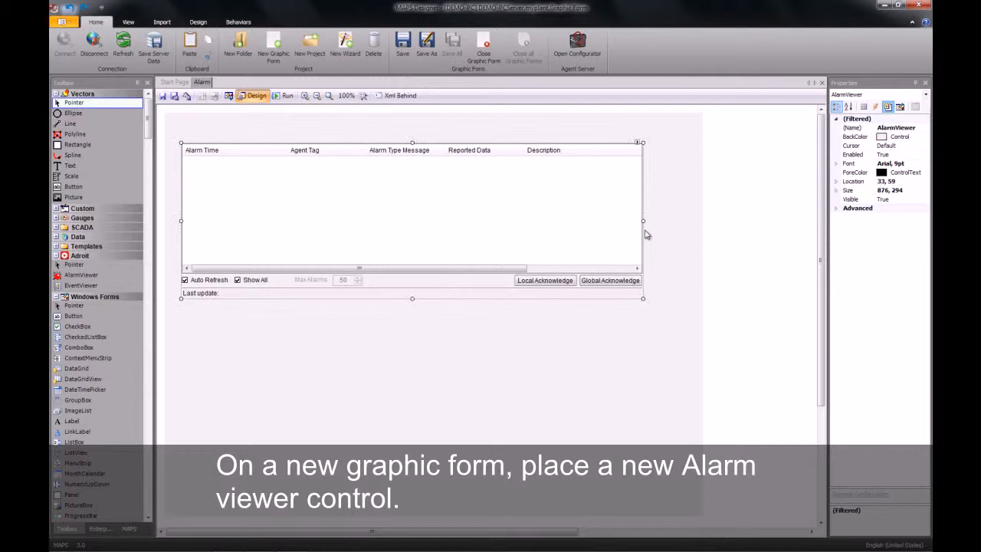
drag(643, 222, 657, 221)
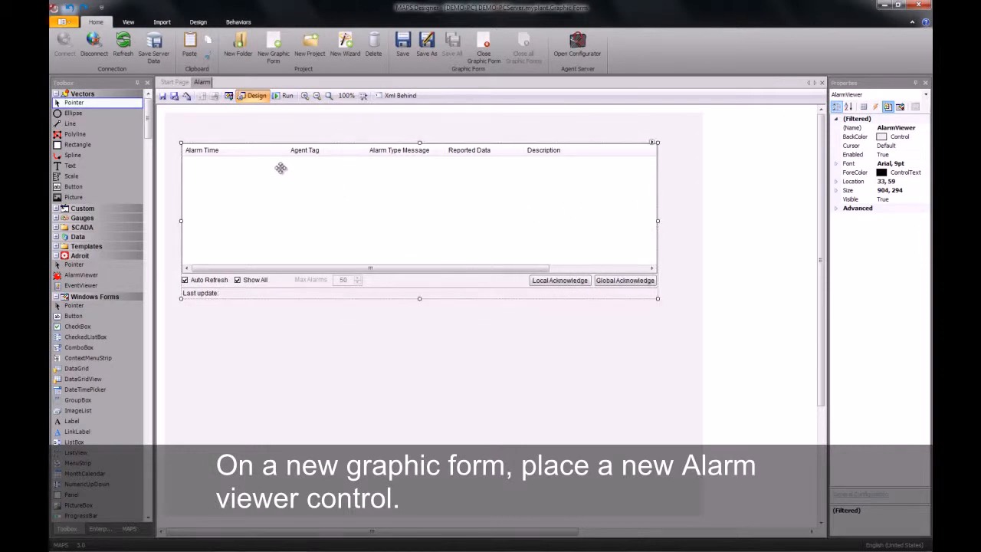
click(164, 95)
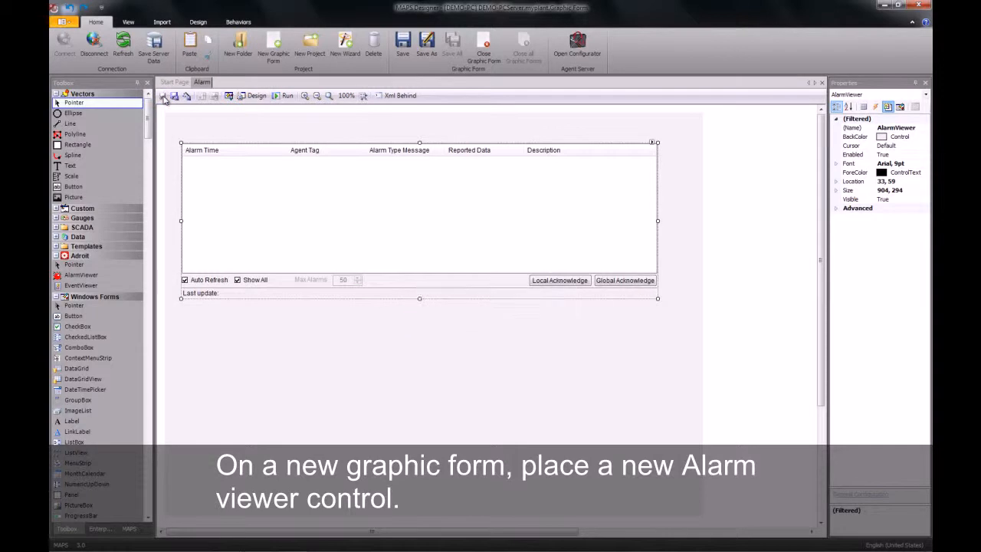
- Run the Alarm form to check live alarms, return to design, and show the project tree
click(288, 96)
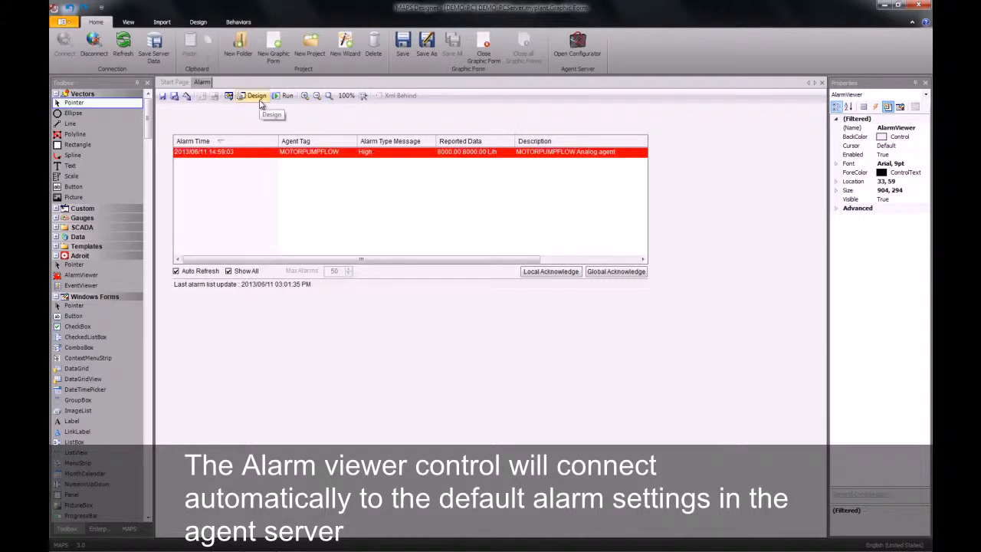
click(256, 96)
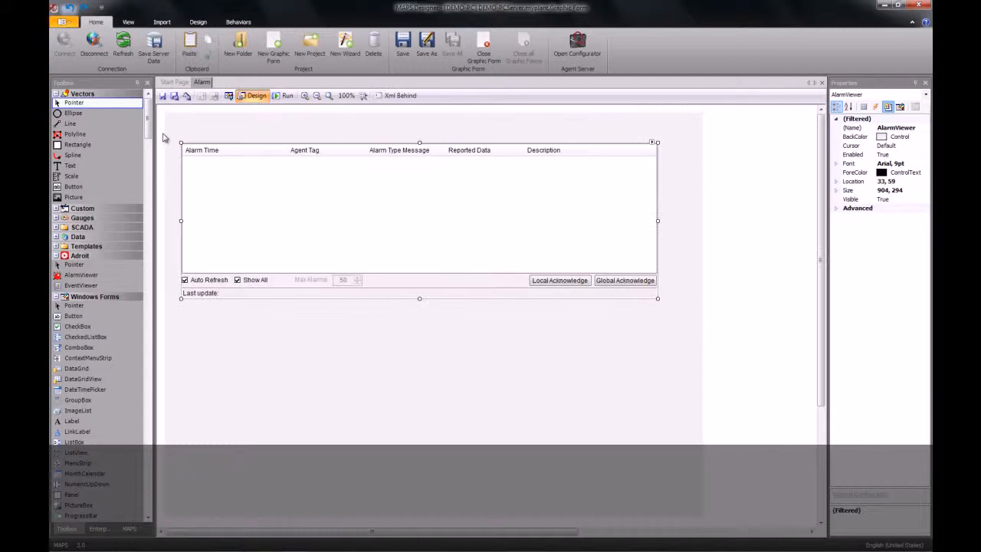
click(99, 529)
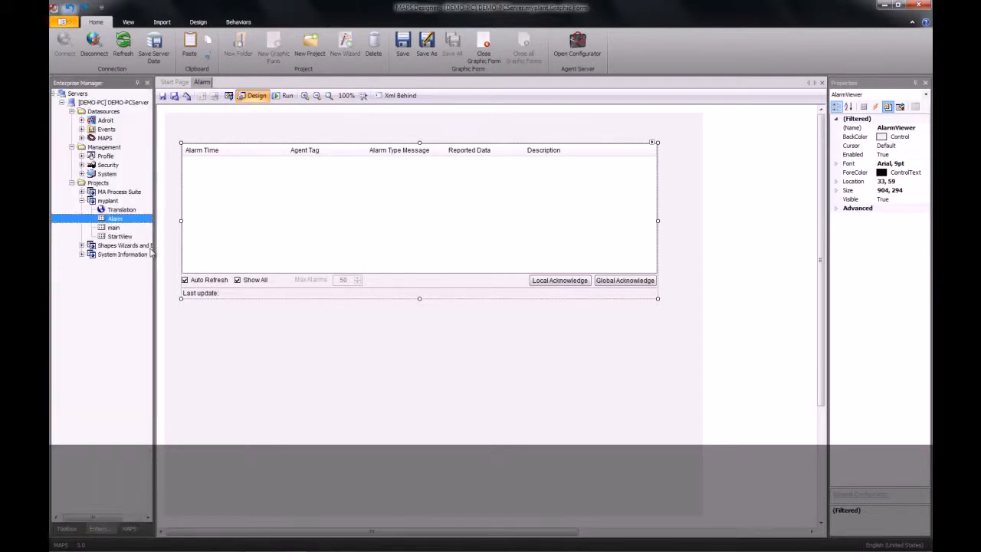
- Run the main form, raise the MOTORPUMPFLOW value to 10000, and return to design
double_click(113, 228)
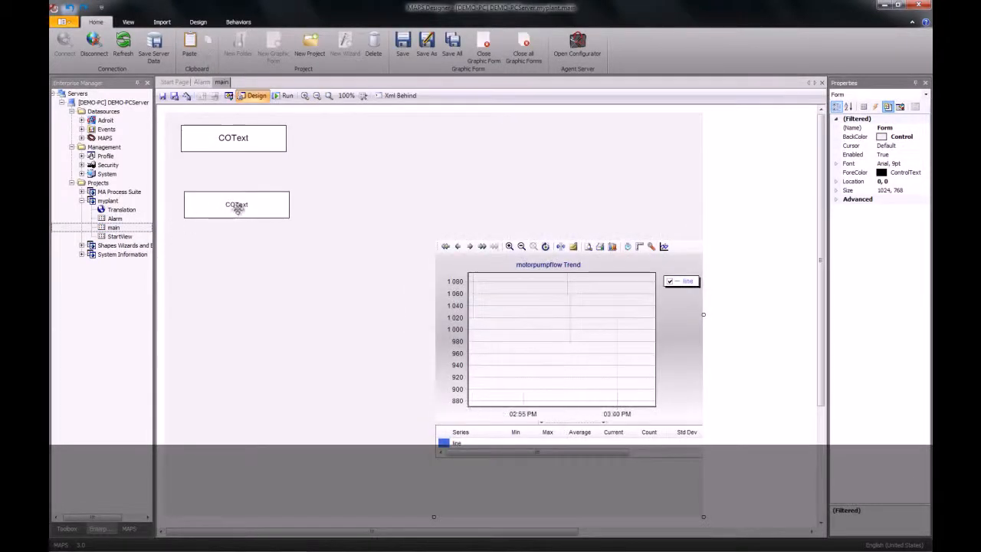
click(287, 95)
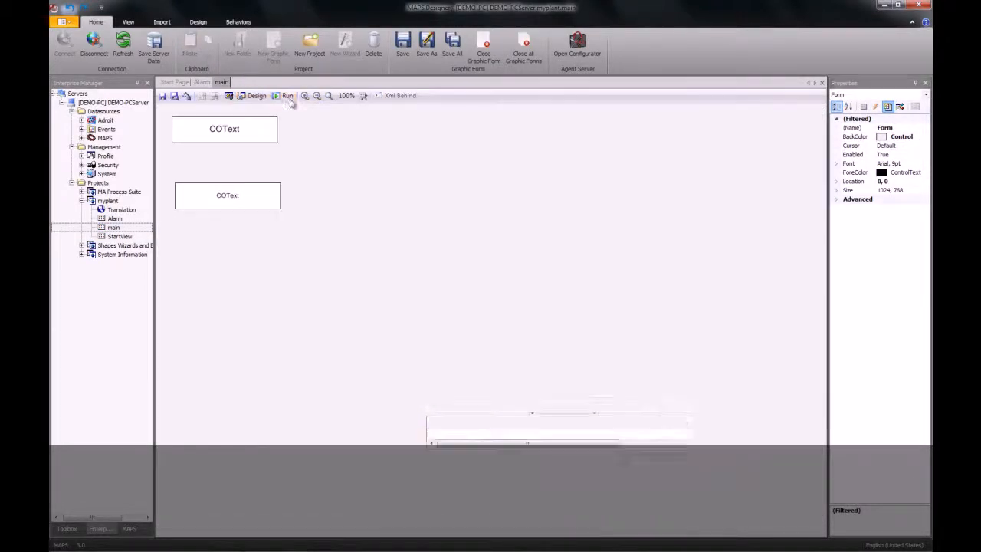
click(244, 196)
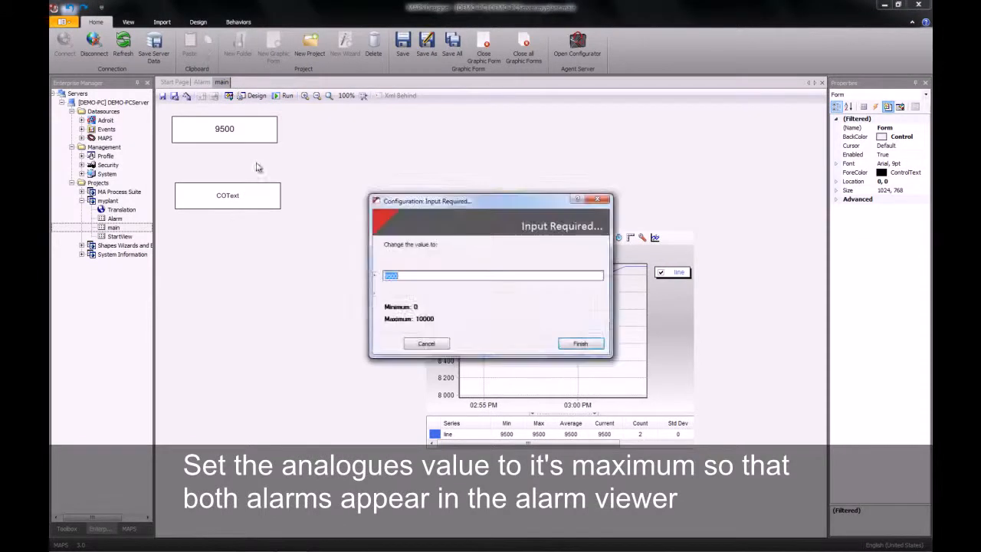
text(1)
text(0000)
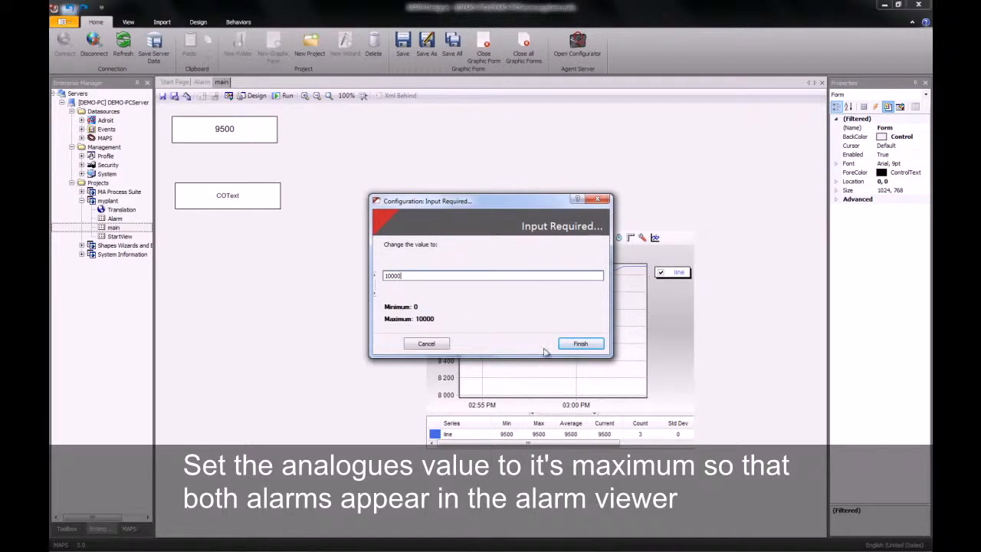
click(580, 344)
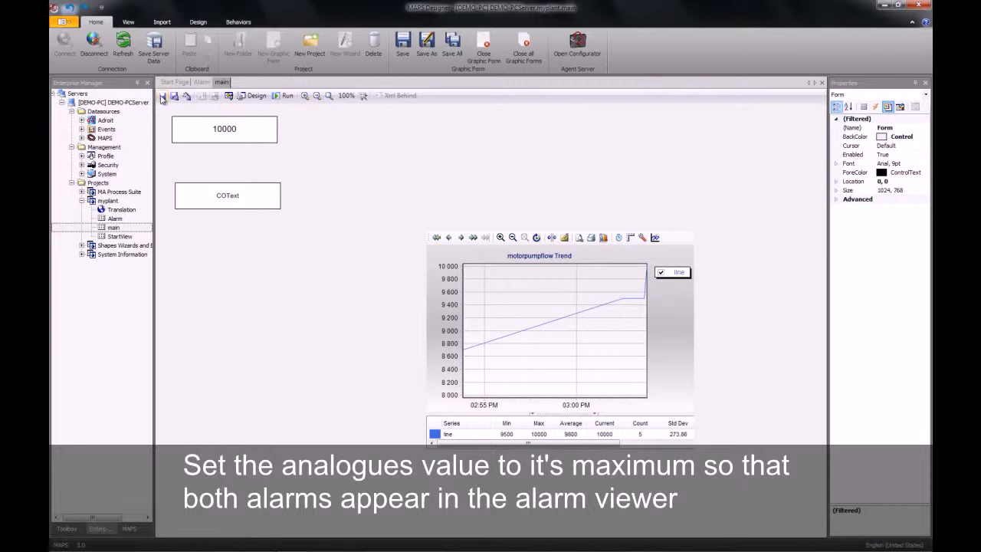
click(162, 98)
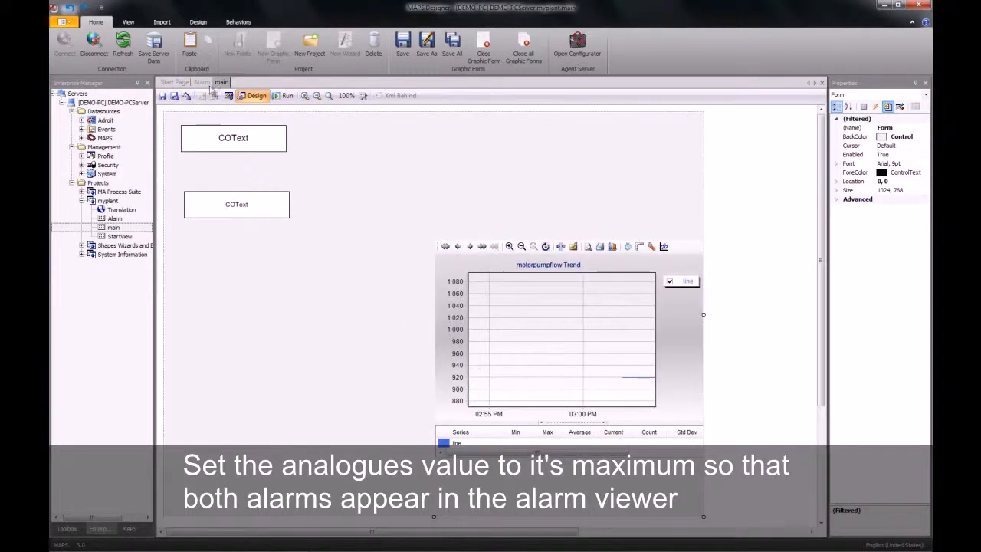
- Run the Alarm form and globally acknowledge both the High-high and High MOTORPUMPFLOW alarms
click(204, 82)
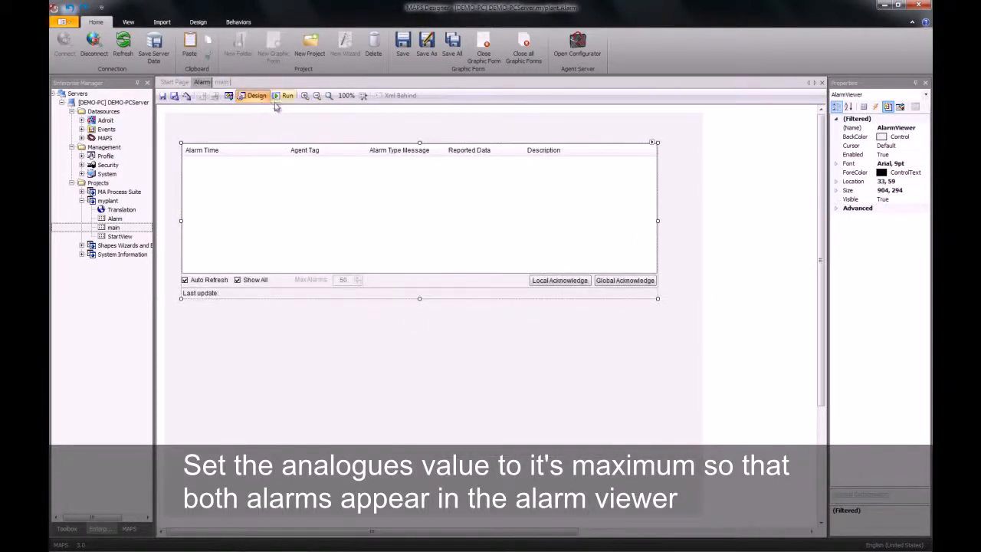
click(285, 95)
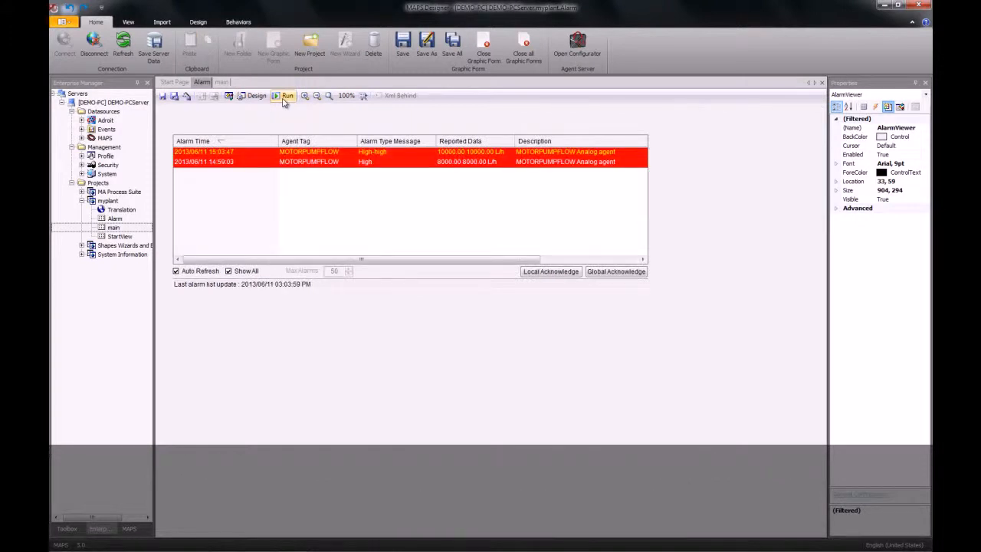
key(ctrl+a)
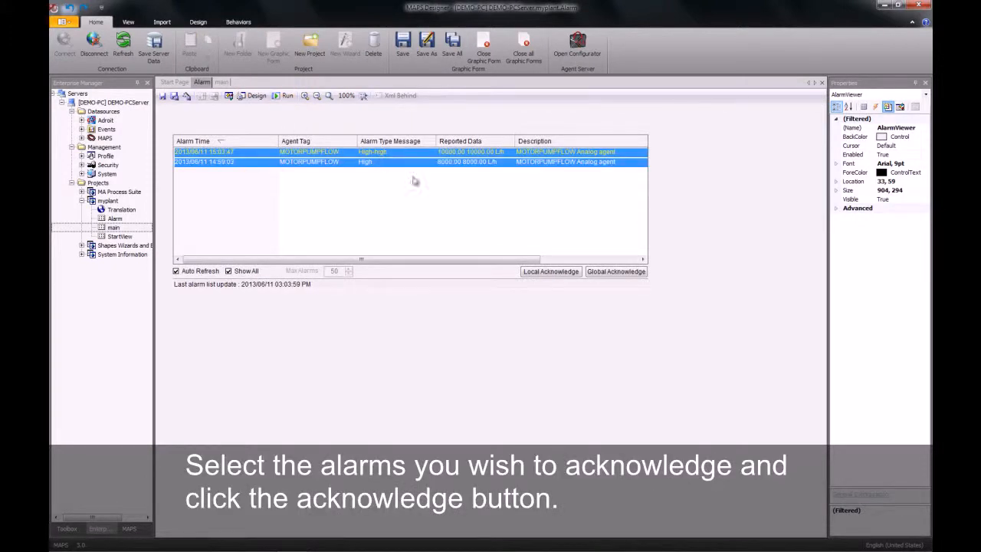
click(616, 271)
click(525, 238)
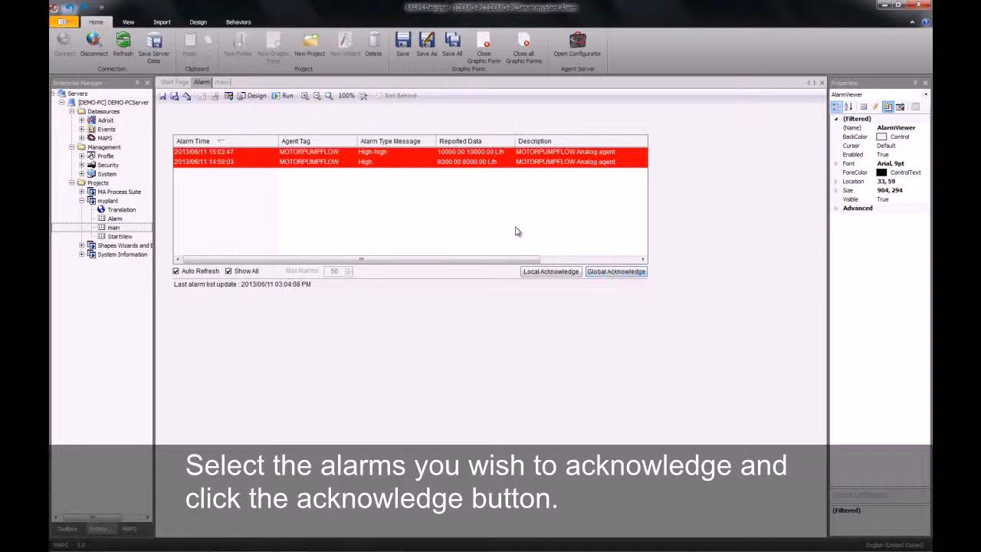